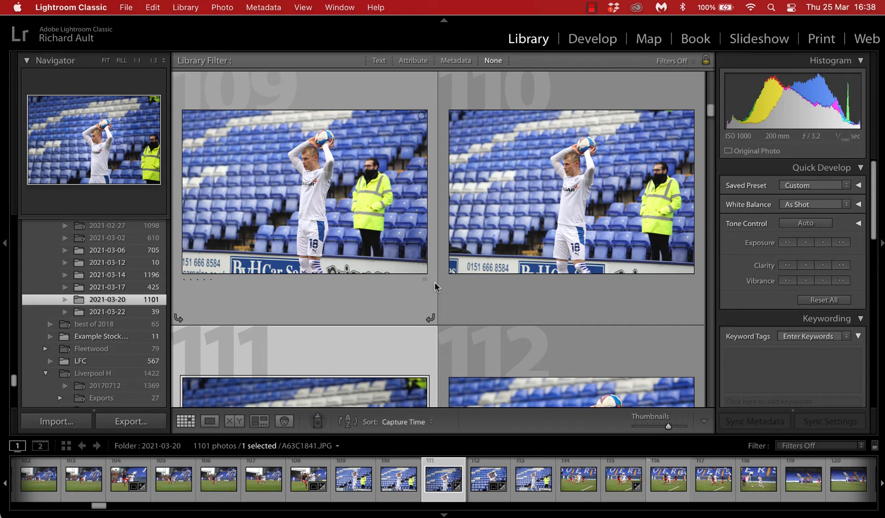
# Step: Open the throw-in player photo in Develop and choose the Radial Filter tool
pyautogui.click(577, 210)
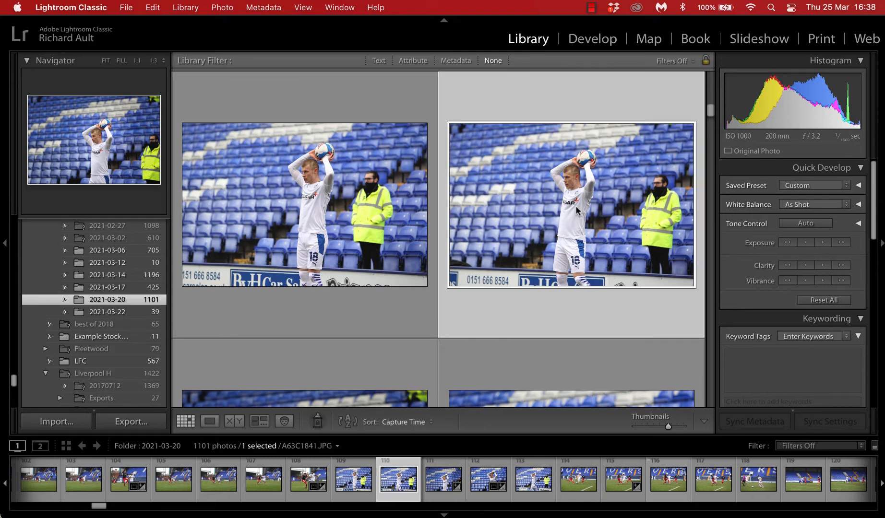
pyautogui.click(591, 43)
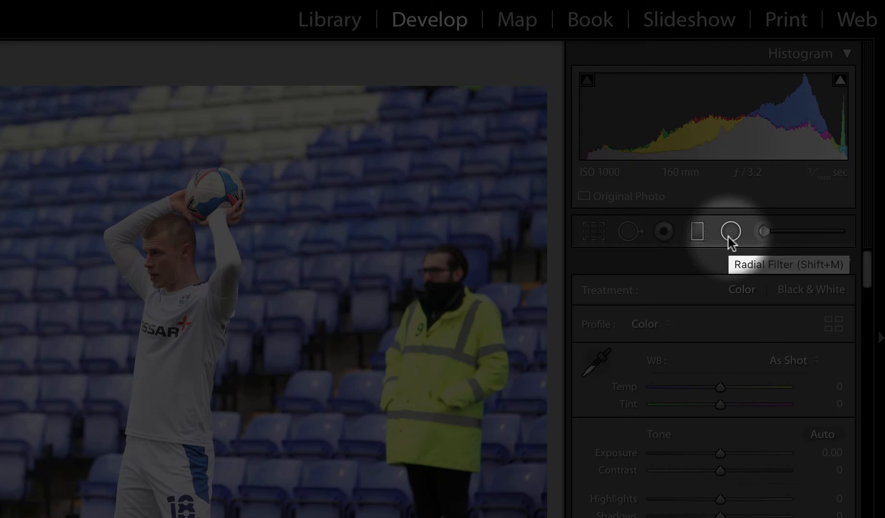
pyautogui.click(729, 237)
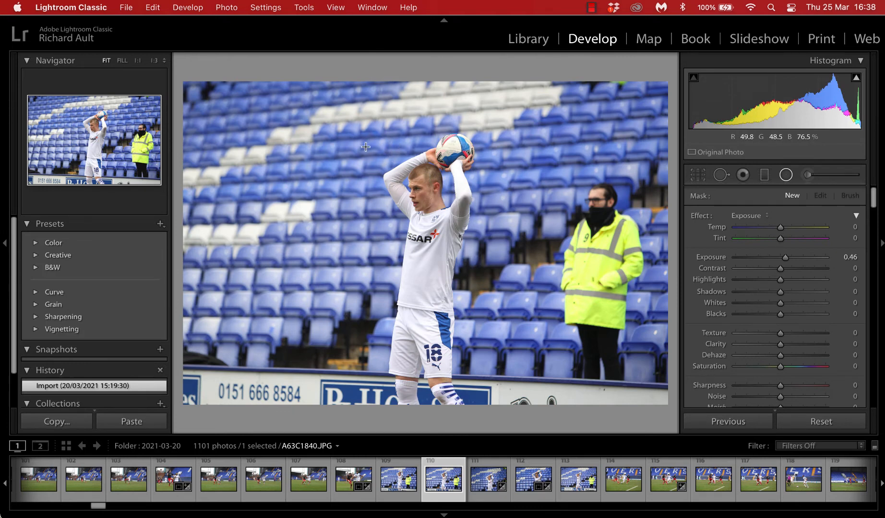
# Step: Draw an oval radial filter around the player and adjust its width and height to enclose him
pyautogui.moveTo(374, 131); pyautogui.dragTo(435, 288)
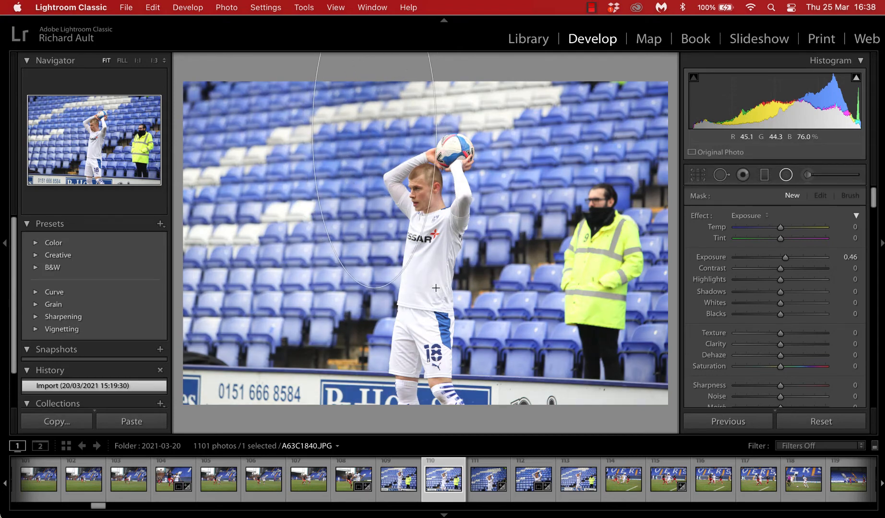
pyautogui.moveTo(372, 131); pyautogui.dragTo(439, 286)
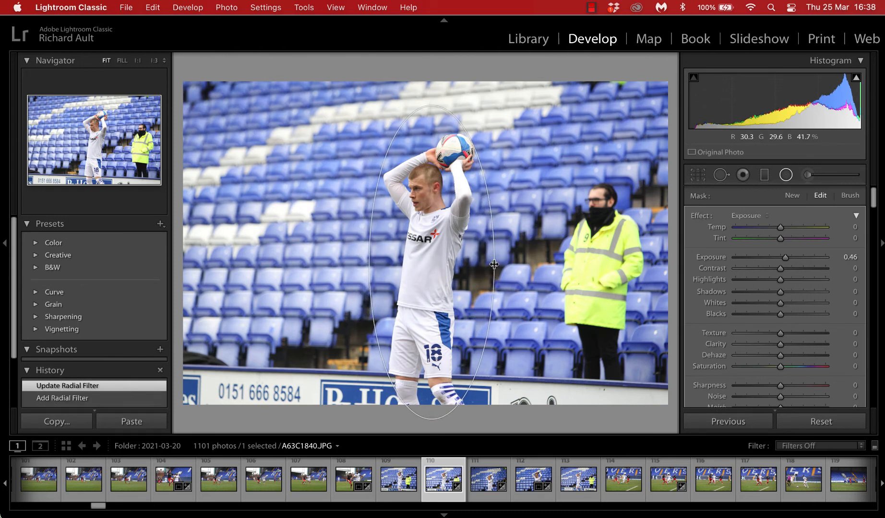
pyautogui.moveTo(493, 264); pyautogui.dragTo(467, 256)
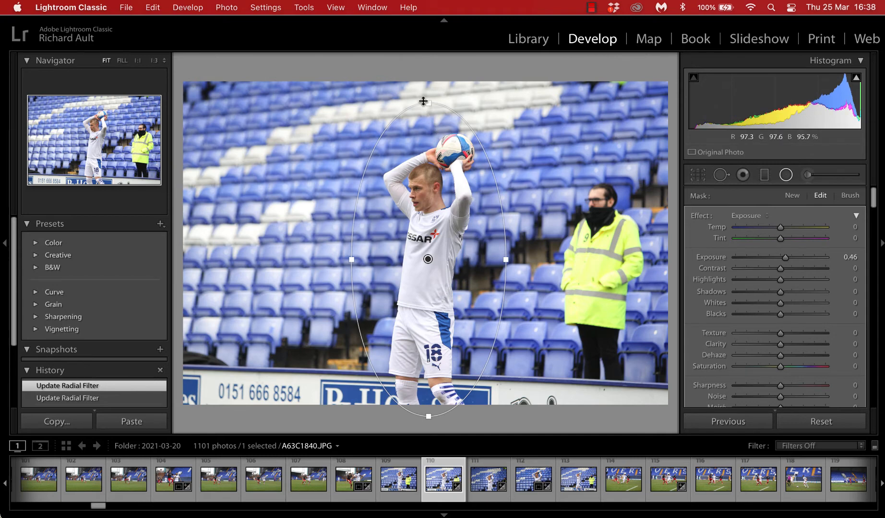
pyautogui.moveTo(423, 101); pyautogui.dragTo(443, 99)
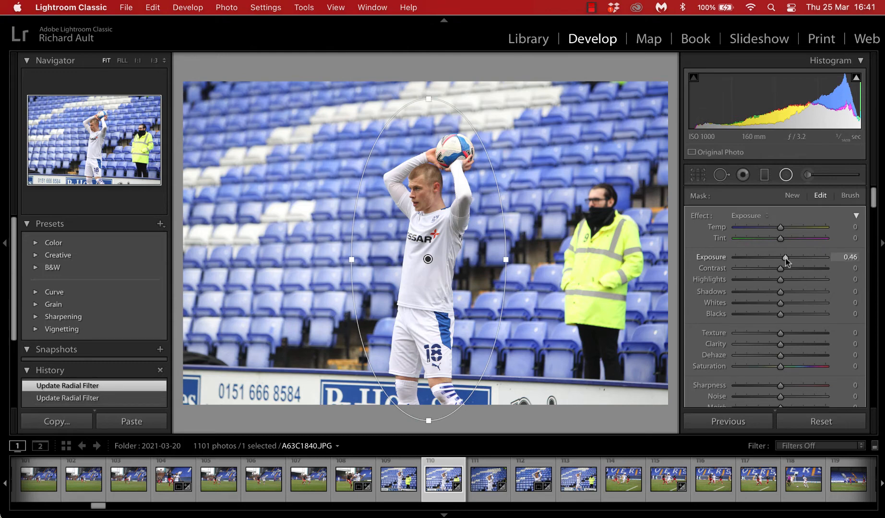
# Step: Set the radial filter's Exposure to -3.61, Blacks to -100 and Texture to 57, then close the tool
pyautogui.moveTo(785, 261); pyautogui.dragTo(744, 261)
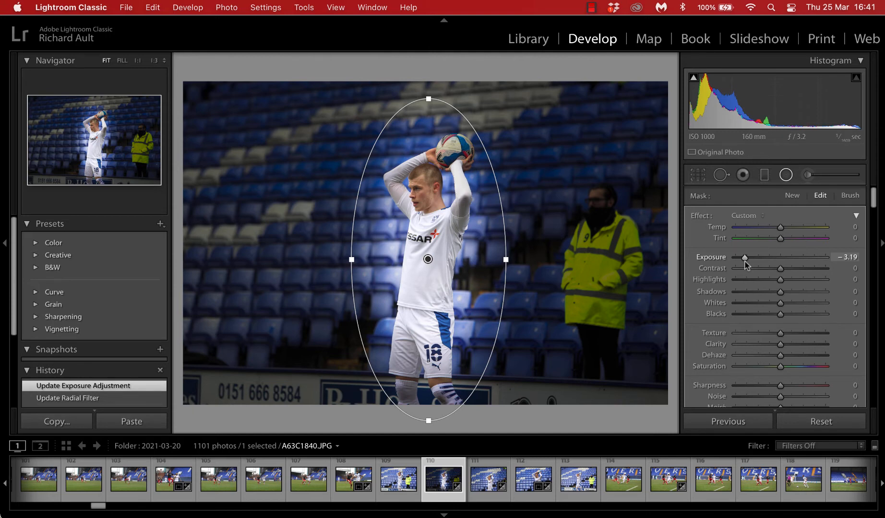
pyautogui.moveTo(745, 263); pyautogui.dragTo(741, 263)
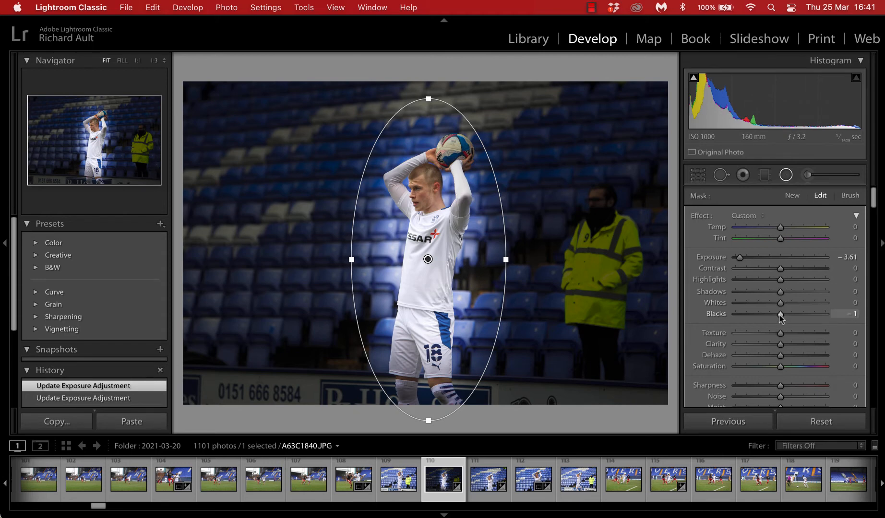
pyautogui.moveTo(780, 314); pyautogui.dragTo(741, 316)
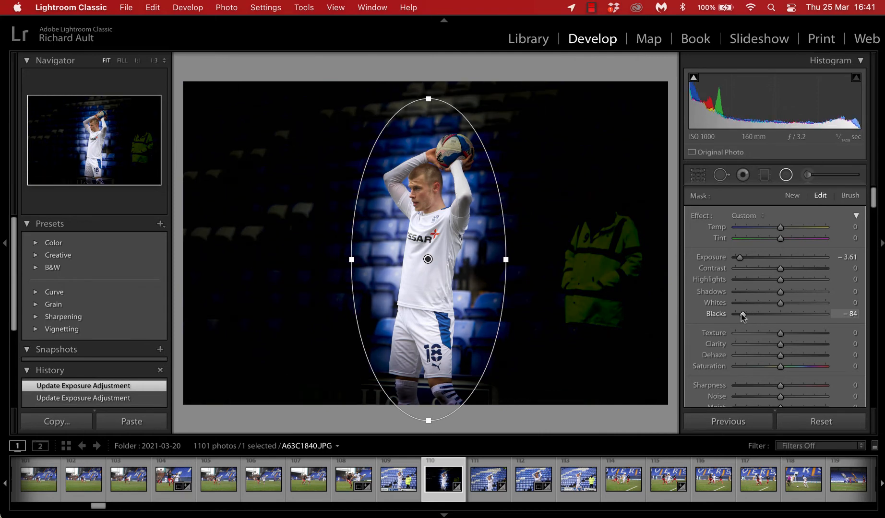
pyautogui.moveTo(743, 317); pyautogui.dragTo(735, 317)
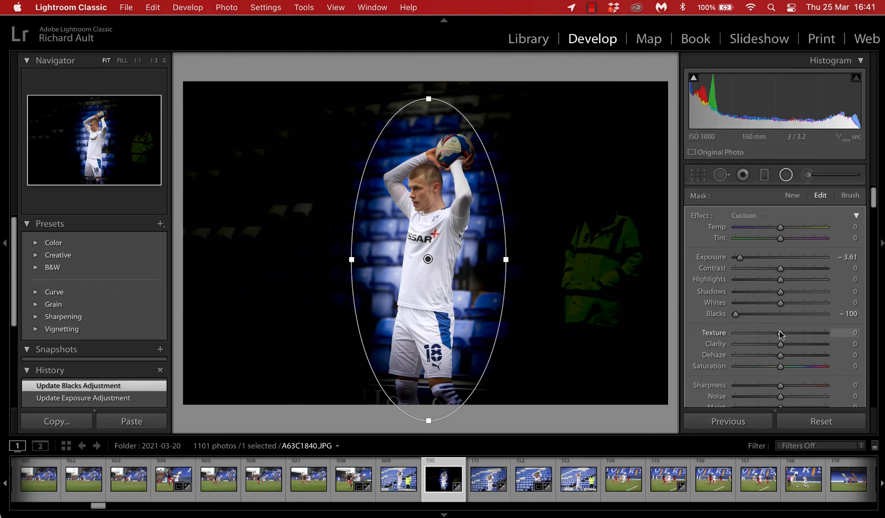
pyautogui.moveTo(780, 333); pyautogui.dragTo(806, 338)
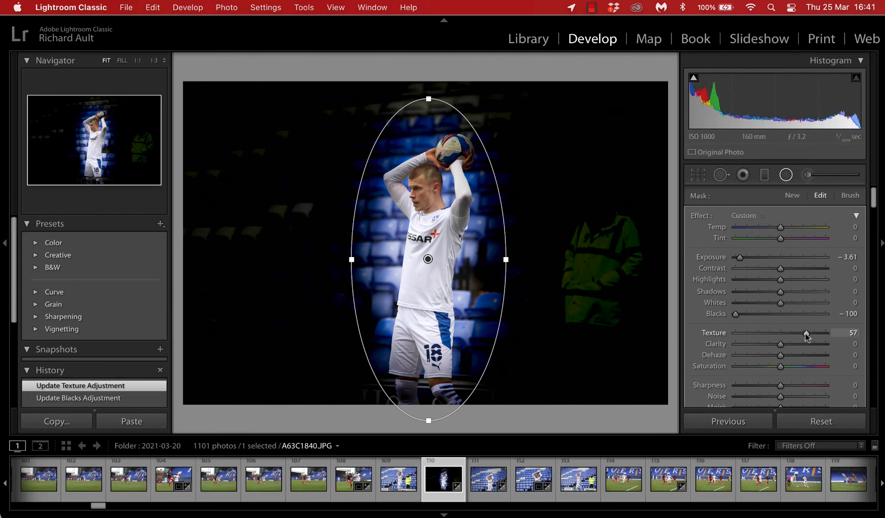
pyautogui.click(785, 175)
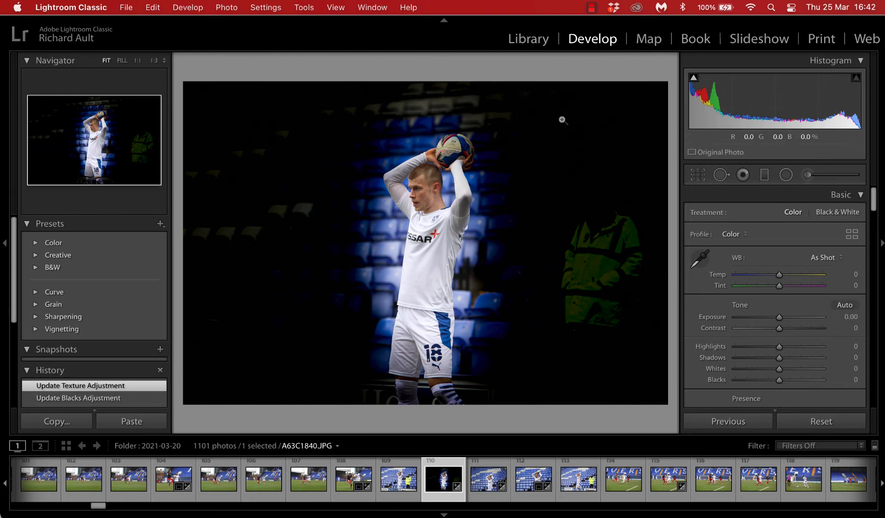
# Step: Open egret photo 20 from the 2021-03-22 folder in Develop and choose the Radial Filter tool
pyautogui.click(540, 39)
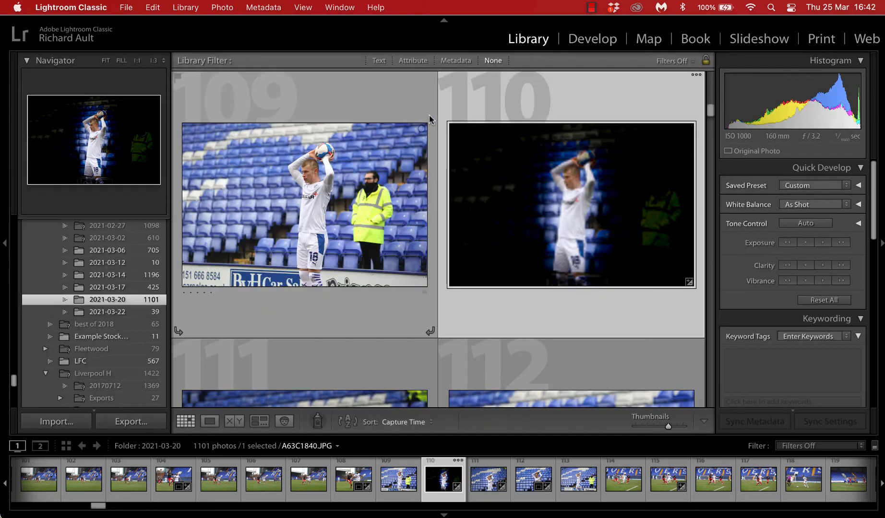
pyautogui.click(140, 312)
pyautogui.scroll(-3, 368, 281)
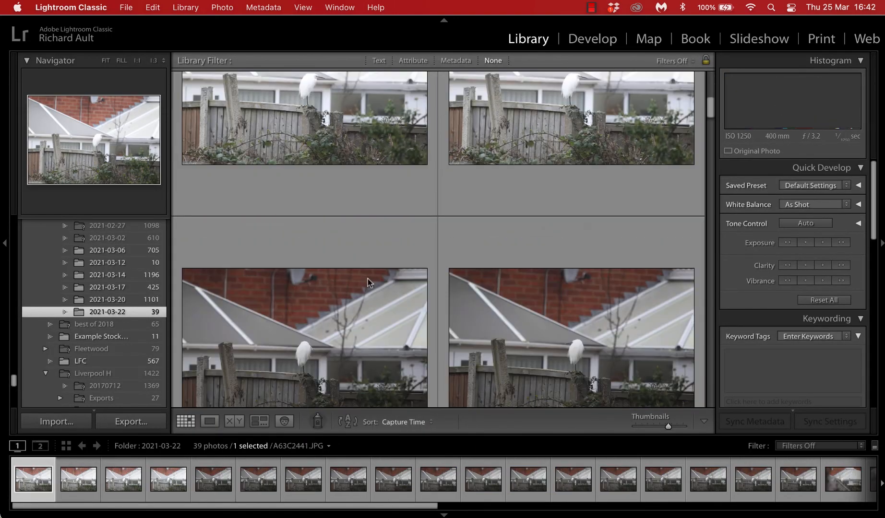
pyautogui.scroll(-5, 367, 277)
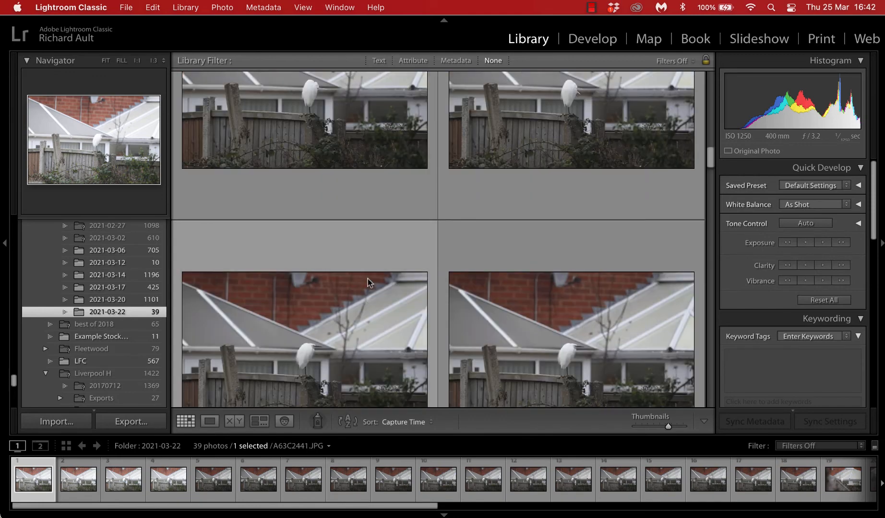
pyautogui.scroll(-8, 368, 279)
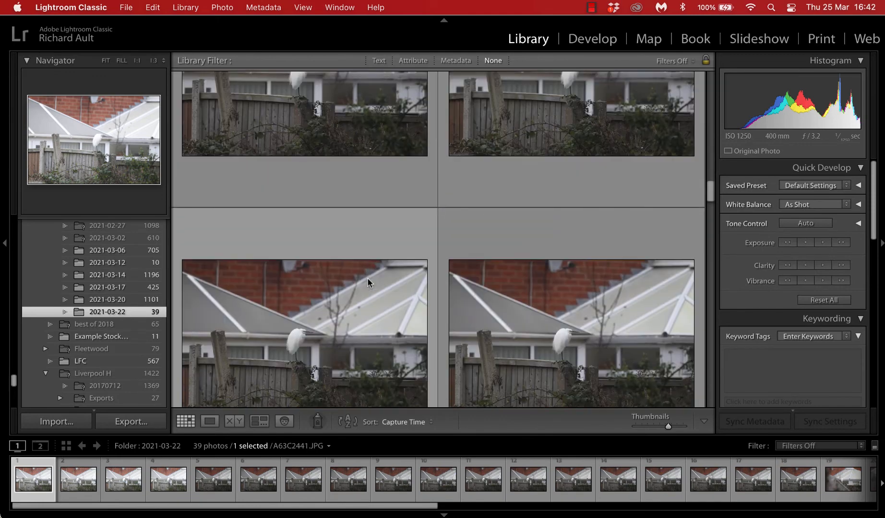
pyautogui.scroll(-5, 368, 282)
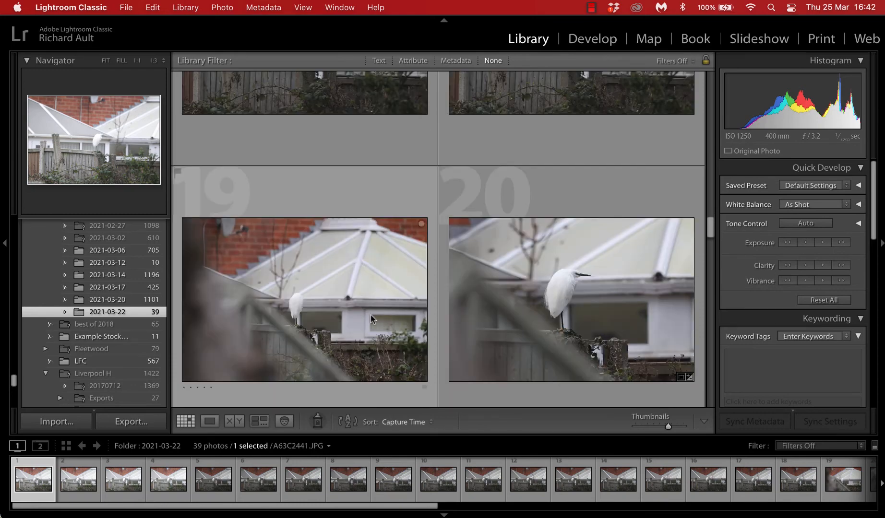
pyautogui.click(505, 321)
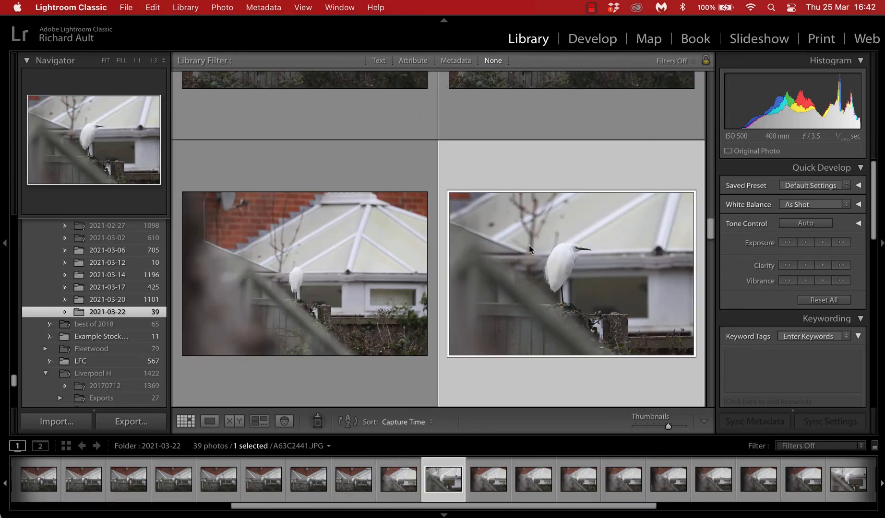
pyautogui.click(584, 44)
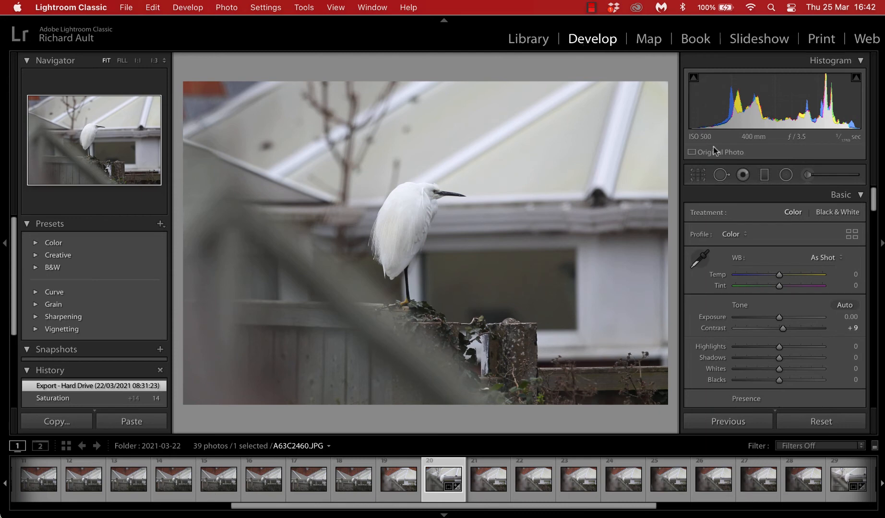
pyautogui.click(786, 177)
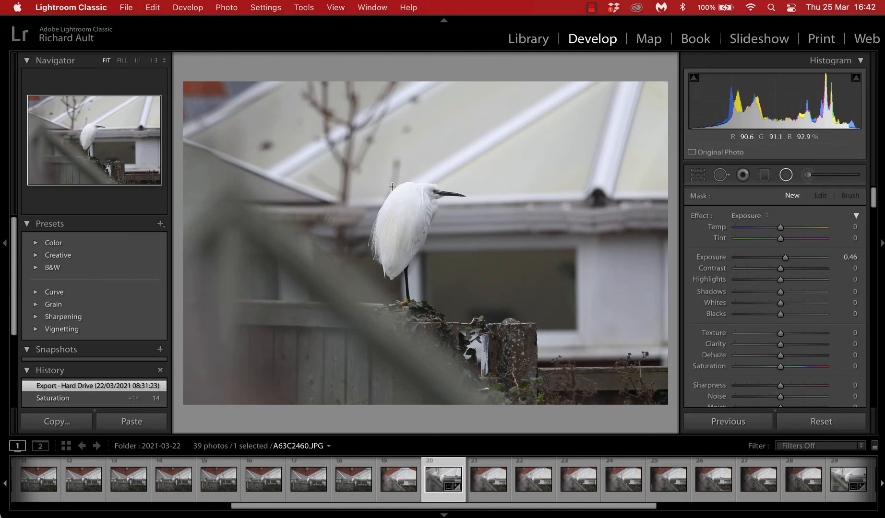
# Step: Draw a radial filter around the egret, centre it on the bird and widen it into a circle
pyautogui.moveTo(369, 163); pyautogui.dragTo(432, 255)
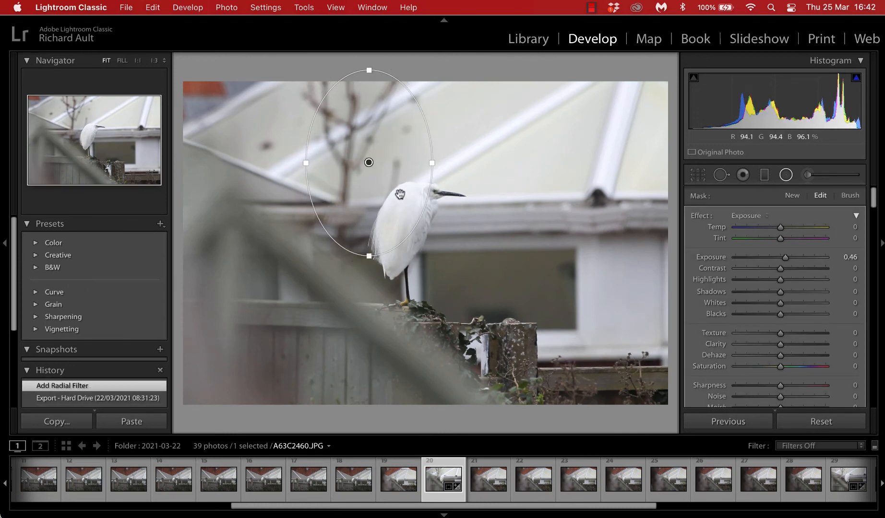
pyautogui.moveTo(388, 182); pyautogui.dragTo(430, 254)
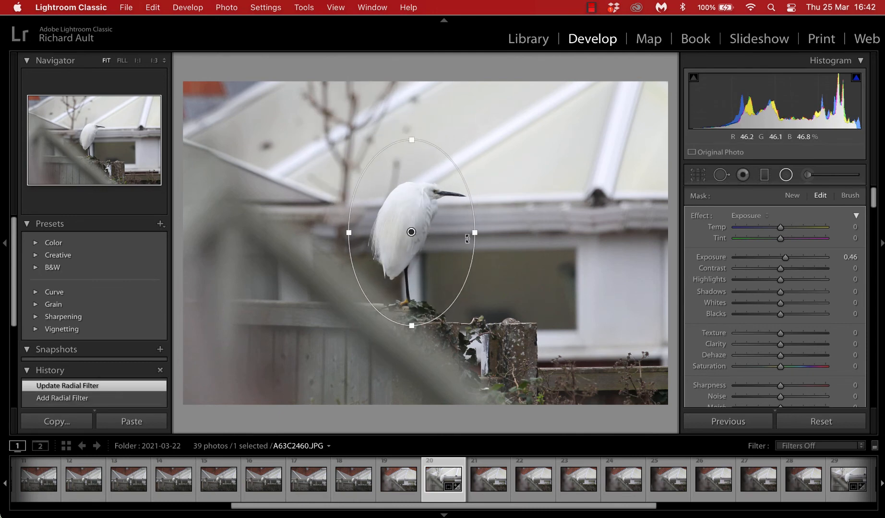
pyautogui.moveTo(475, 233); pyautogui.dragTo(490, 233)
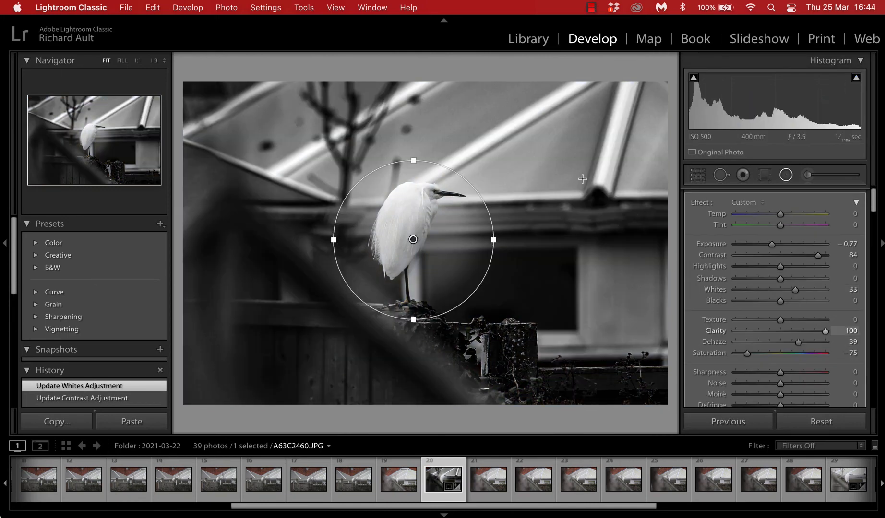
pyautogui.click(785, 175)
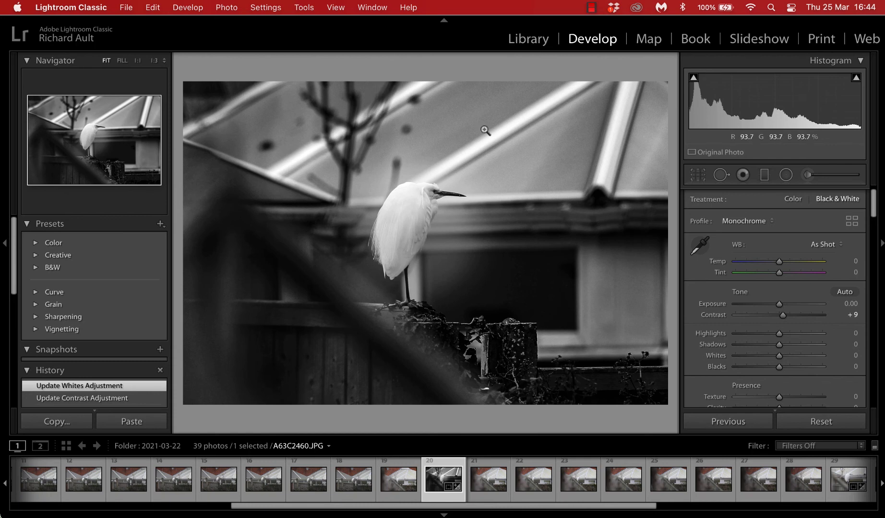
# Step: Browse the photos in the 2021-03-17 folder in Library
pyautogui.click(532, 42)
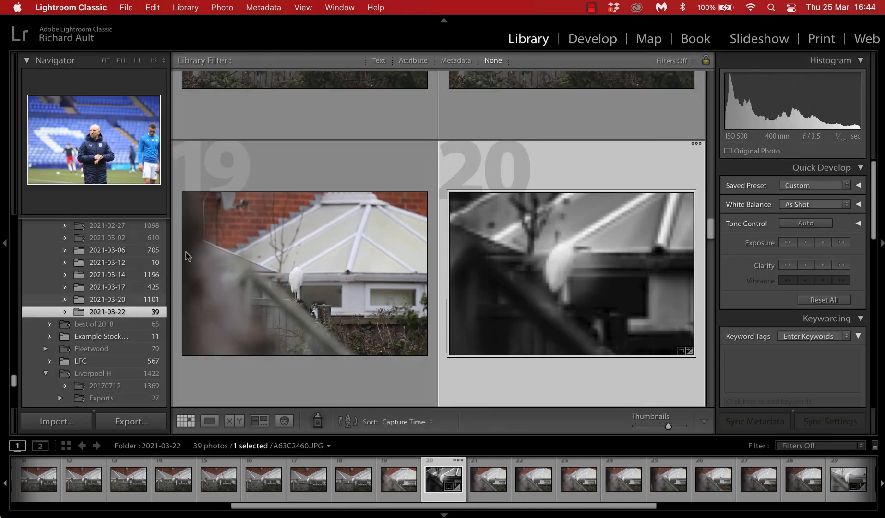
pyautogui.click(150, 287)
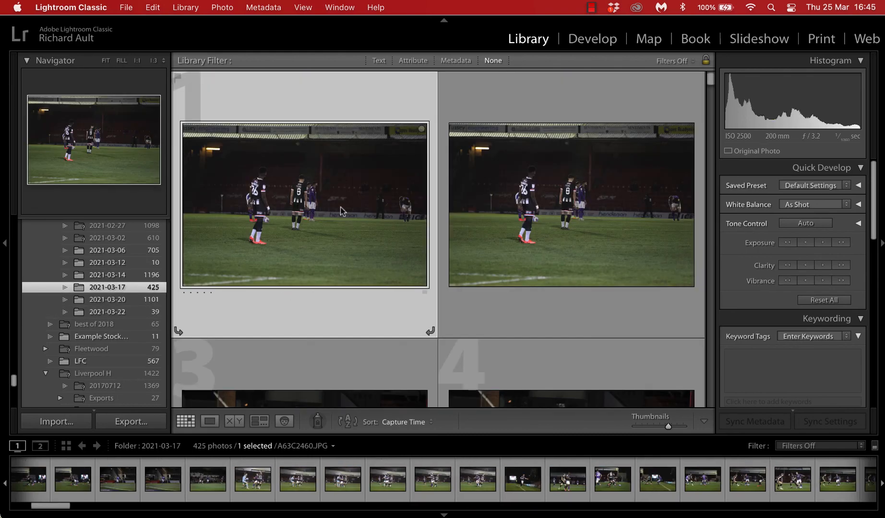
pyautogui.scroll(-10, 340, 210)
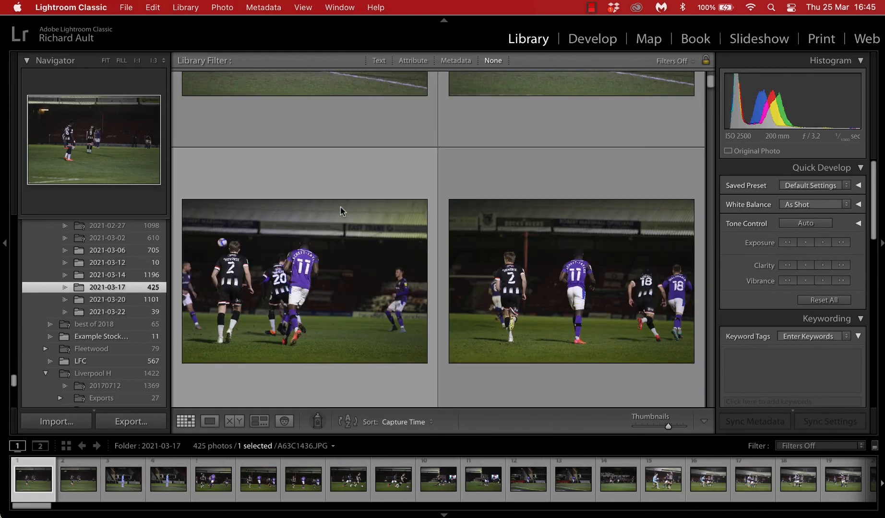
pyautogui.scroll(-4, 340, 210)
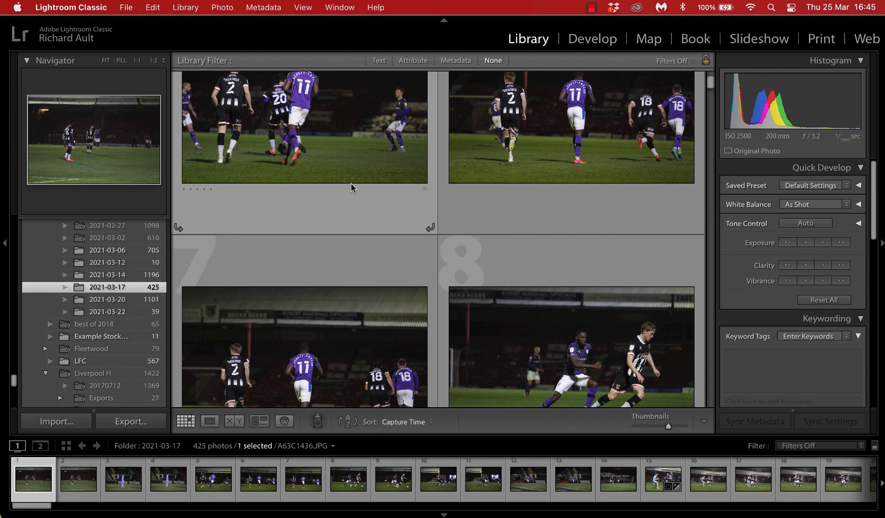
pyautogui.click(591, 8)
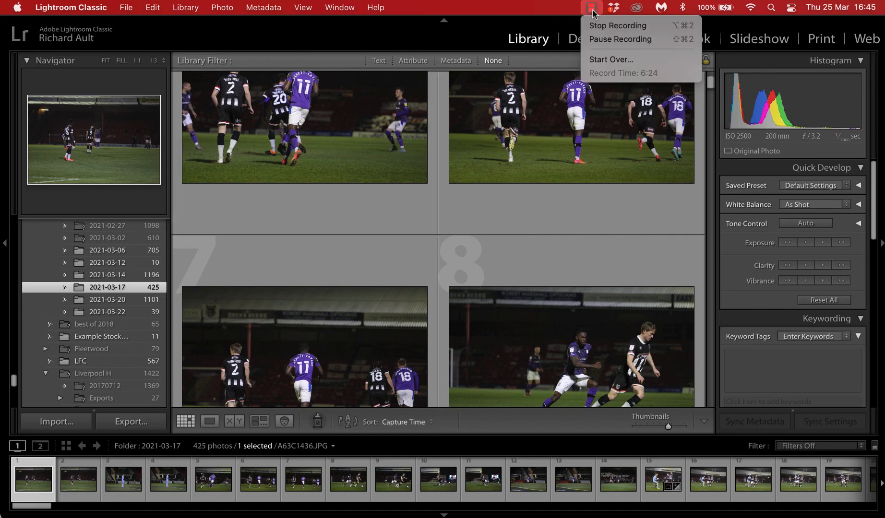